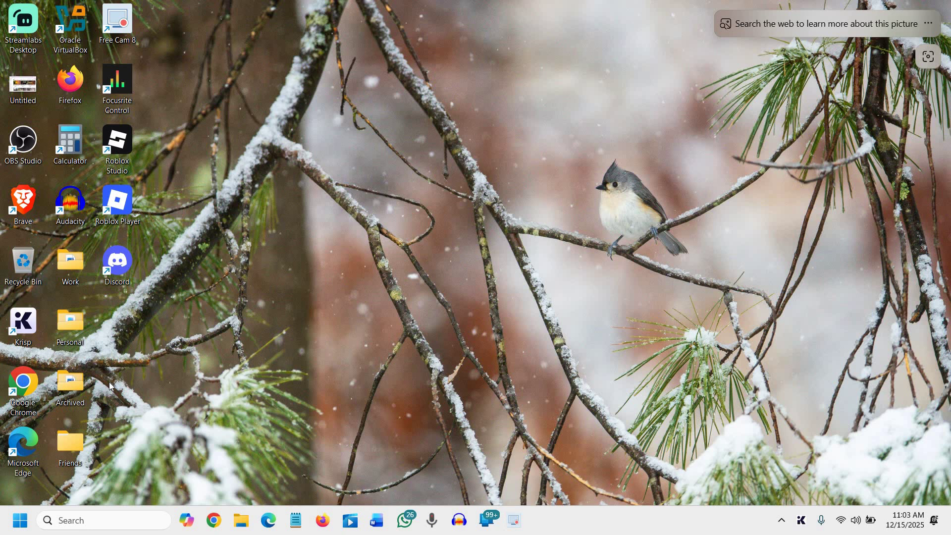
# Open Task Manager from the Win+X menu and enlarge its window over the Processes list
pyautogui.rightClick(19, 520)
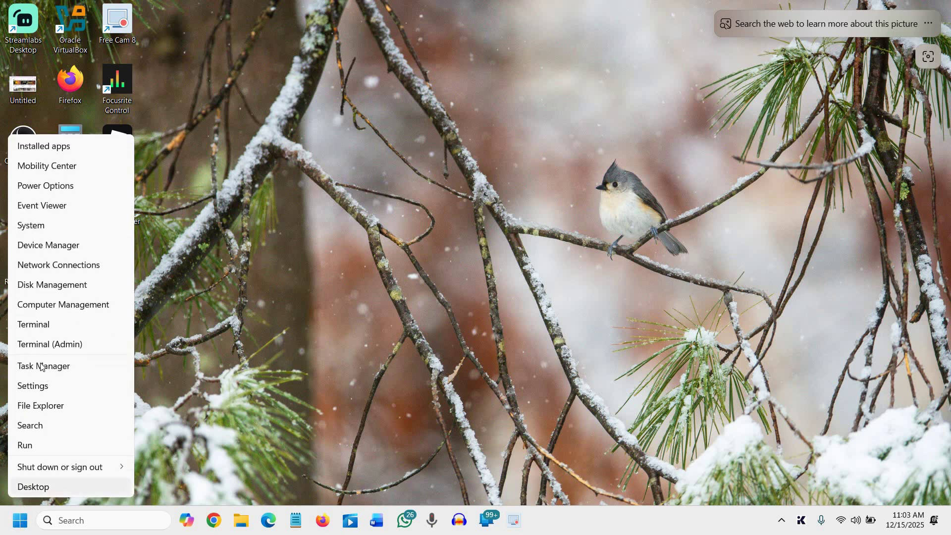
pyautogui.click(45, 367)
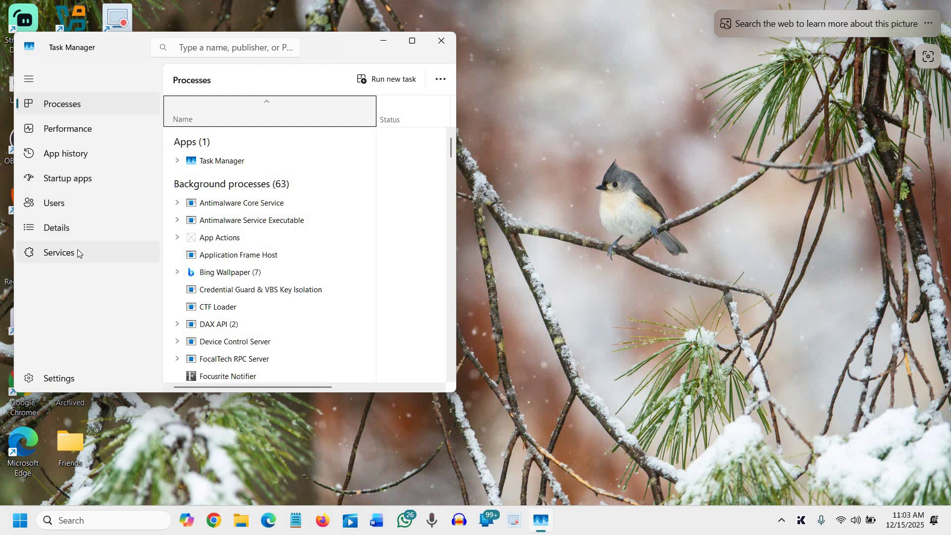
pyautogui.moveTo(77, 249); pyautogui.dragTo(85, 141)
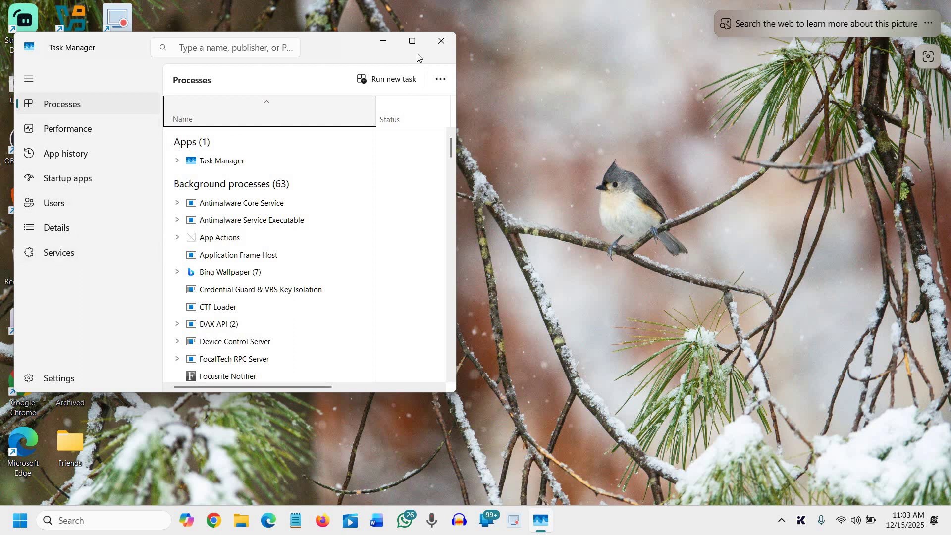
# Maximize Task Manager and end the Phone Link background process
pyautogui.press('super+Up')
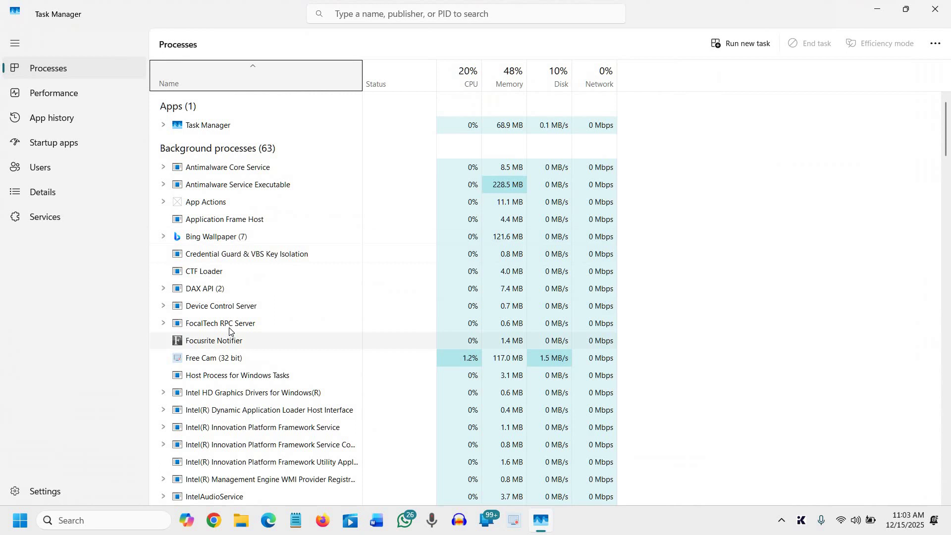
pyautogui.scroll(-1, 221, 342)
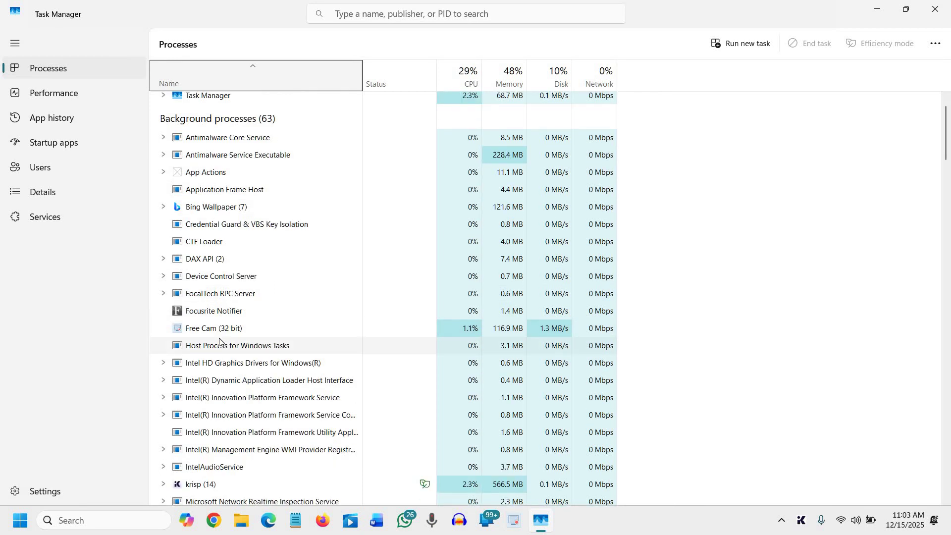
pyautogui.scroll(-1, 214, 229)
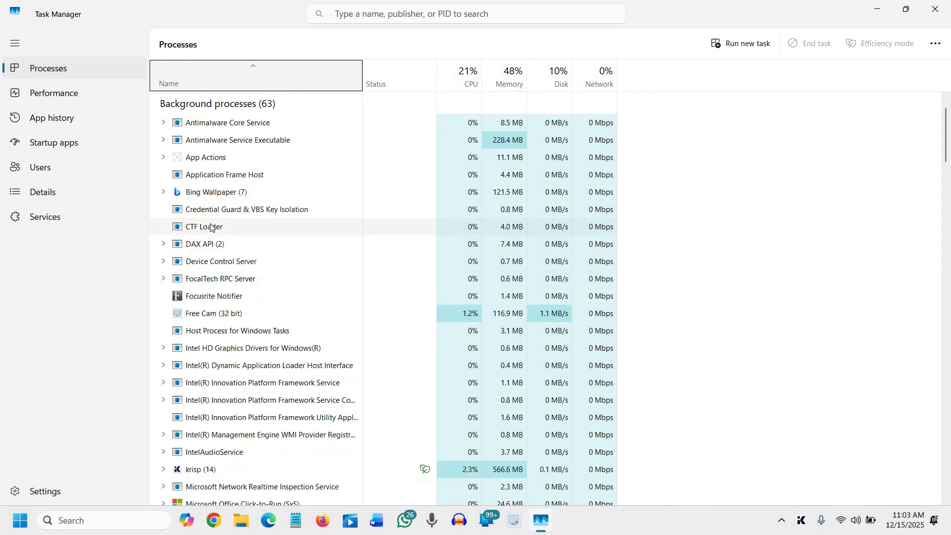
pyautogui.click(199, 262)
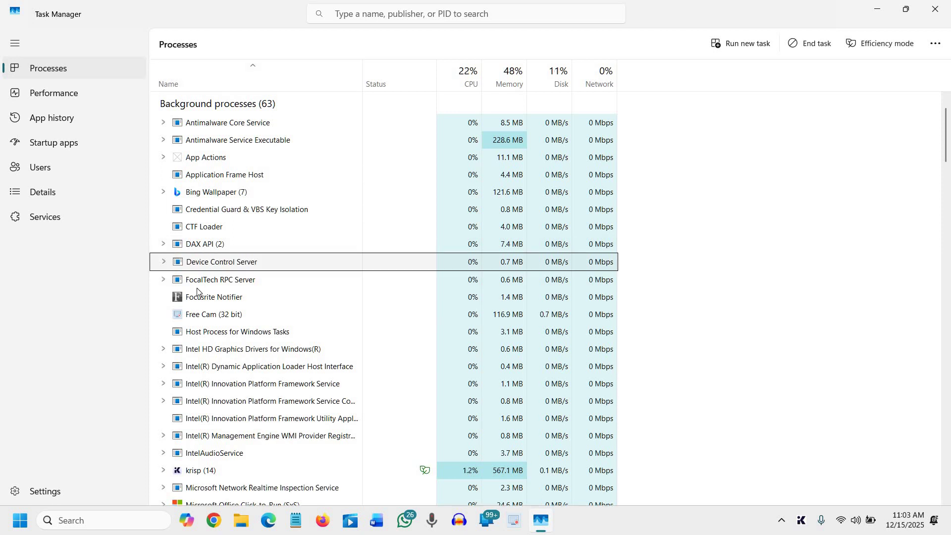
pyautogui.scroll(2, 197, 288)
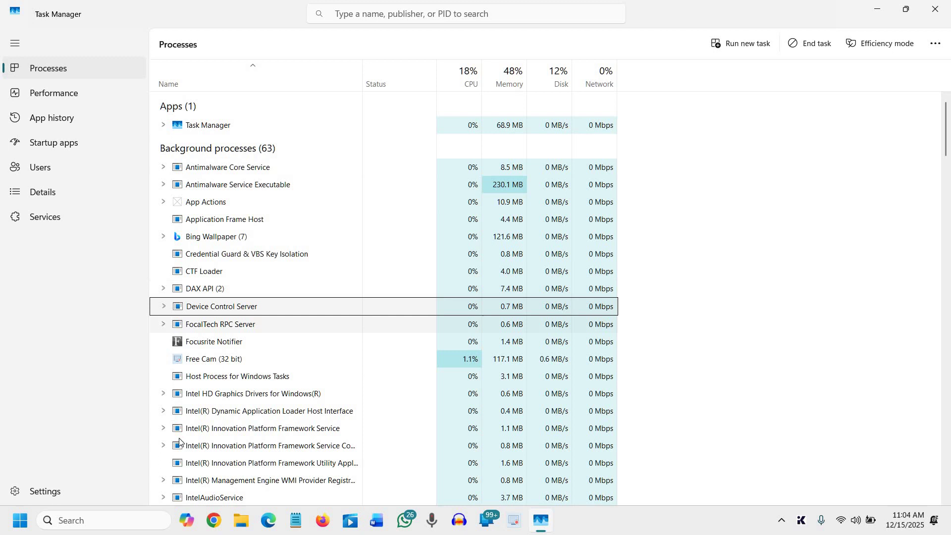
pyautogui.scroll(-1, 226, 447)
pyautogui.scroll(-1, 226, 448)
pyautogui.scroll(-1, 226, 447)
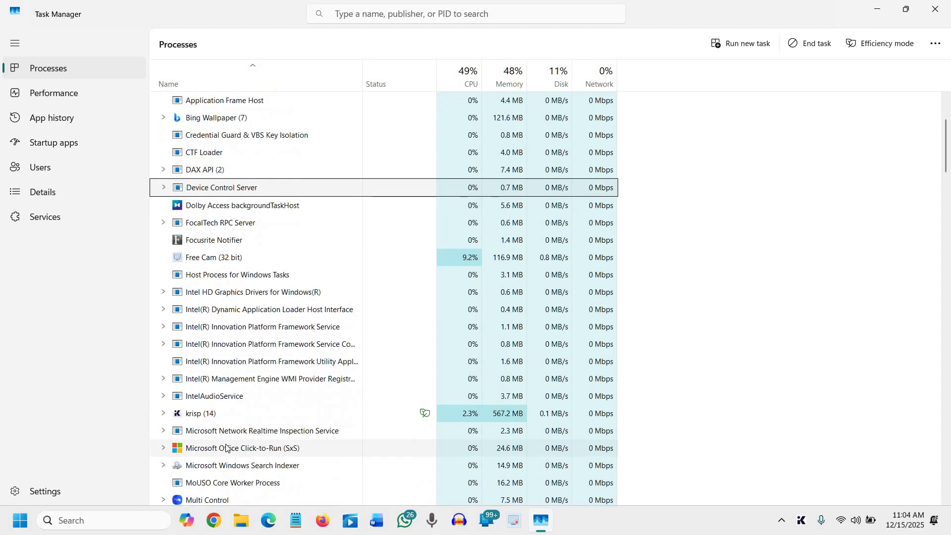
pyautogui.scroll(-1, 226, 447)
pyautogui.scroll(-2, 226, 448)
pyautogui.scroll(-1, 223, 386)
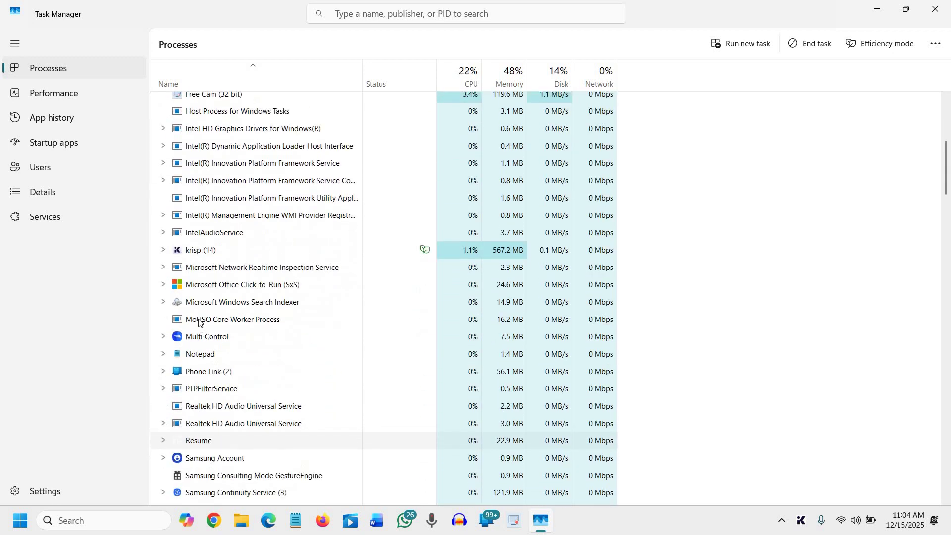
pyautogui.scroll(-2, 219, 298)
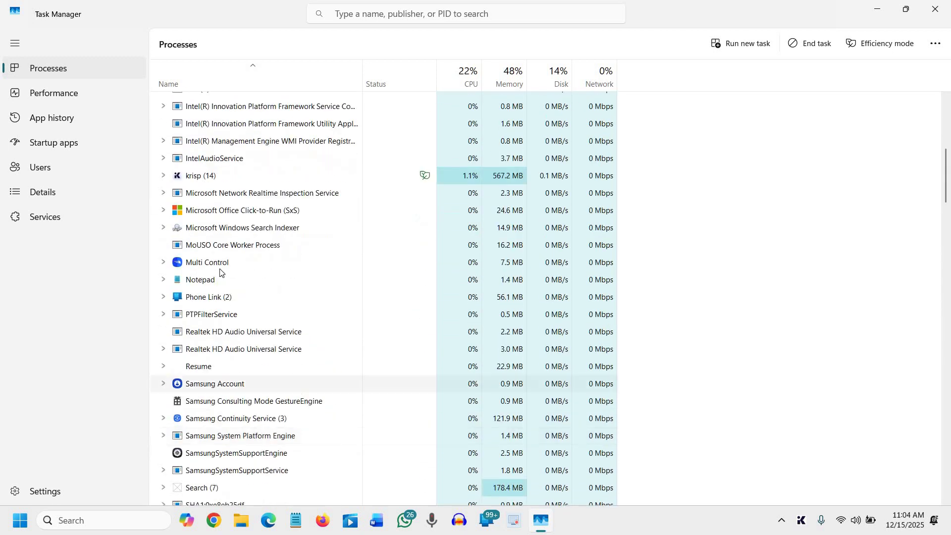
pyautogui.rightClick(213, 300)
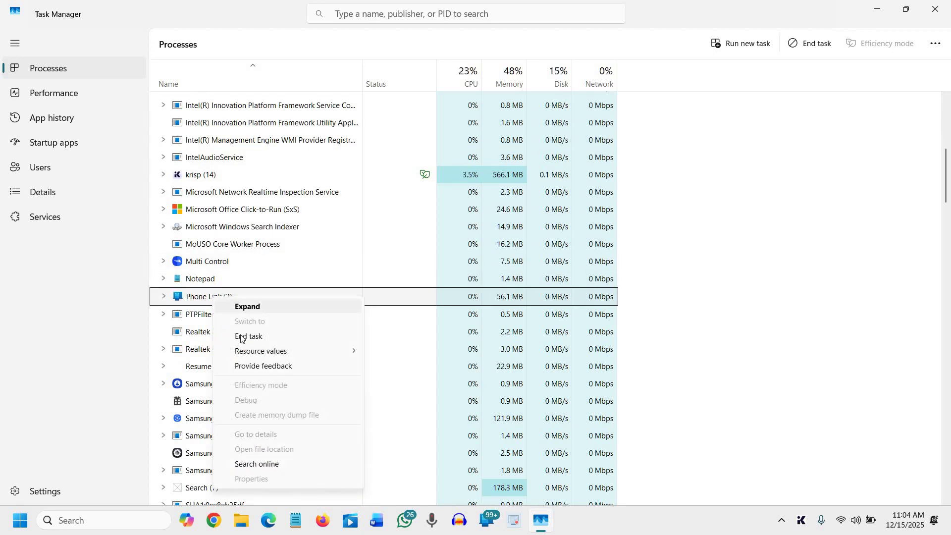
pyautogui.click(240, 336)
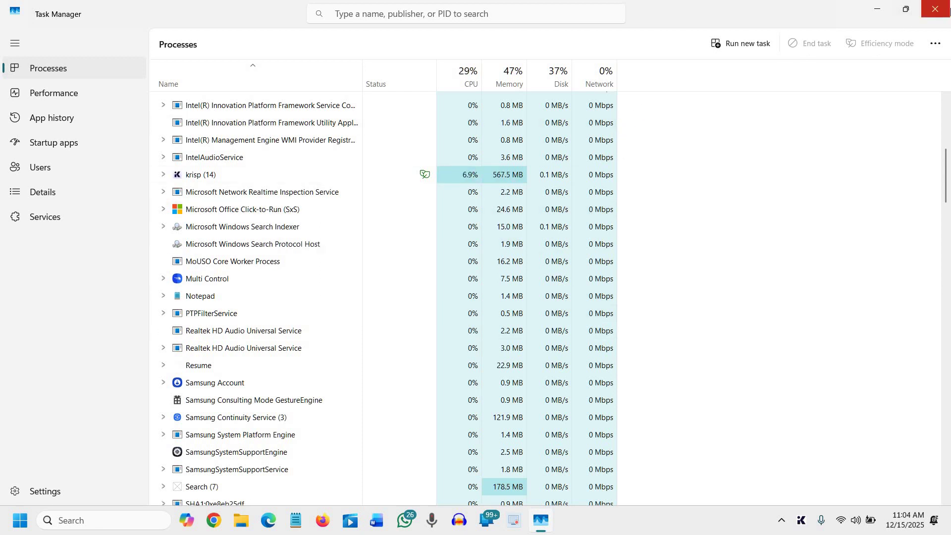
pyautogui.click(934, 10)
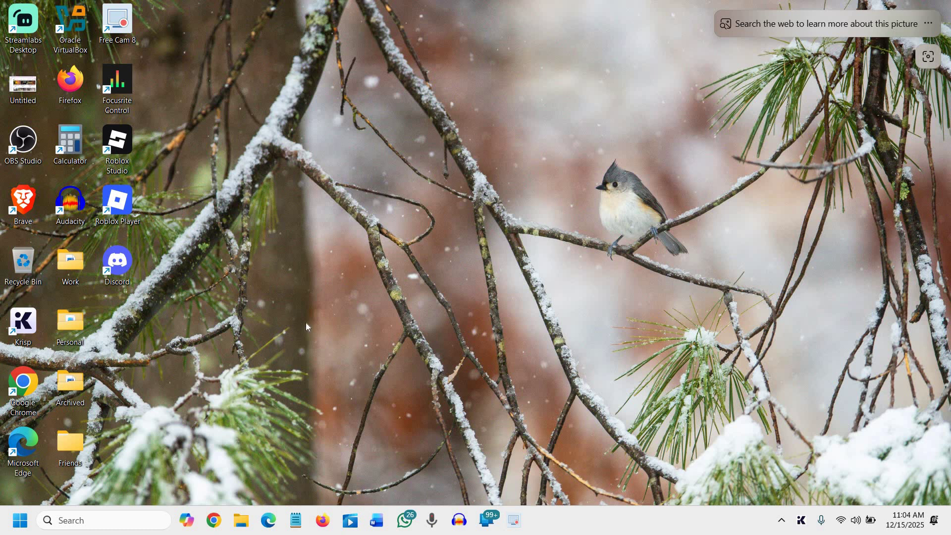
pyautogui.rightClick(13, 522)
pyautogui.click(37, 364)
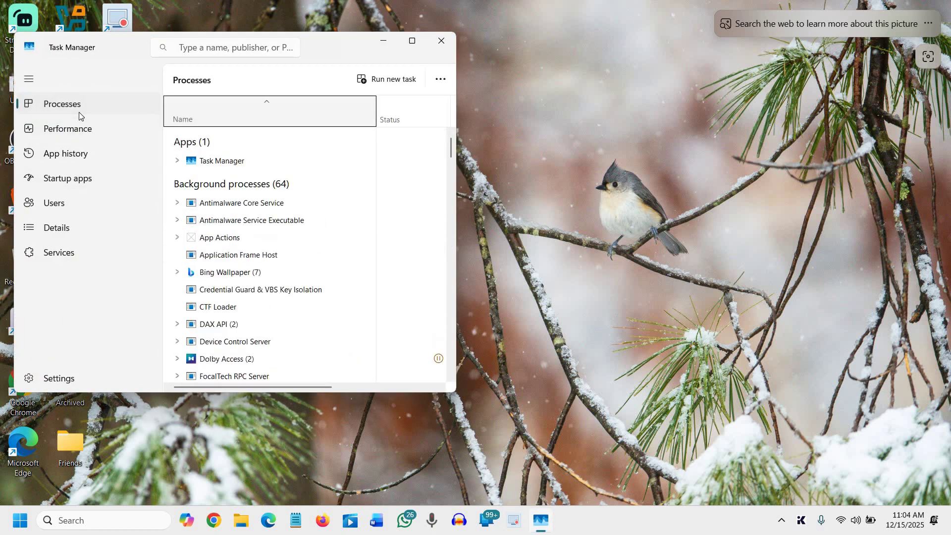
pyautogui.click(411, 42)
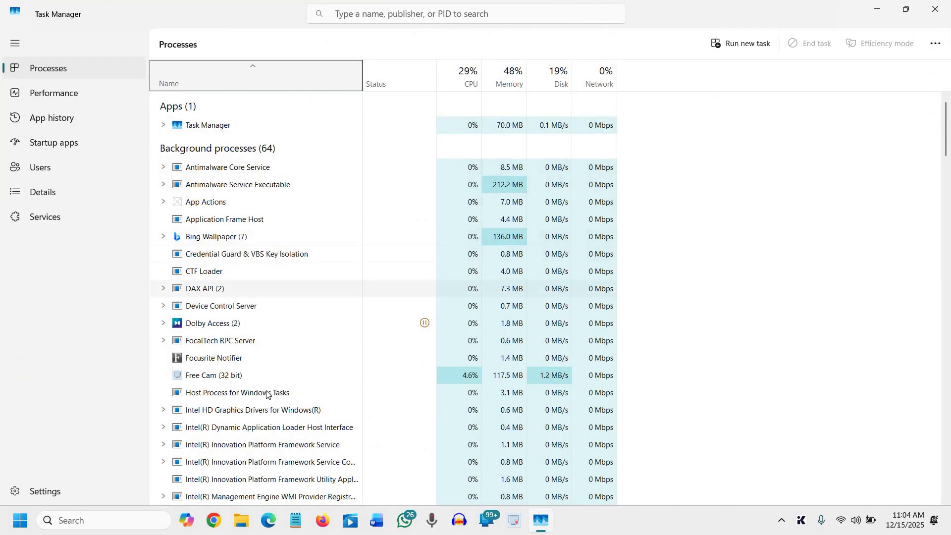
pyautogui.scroll(-1, 261, 455)
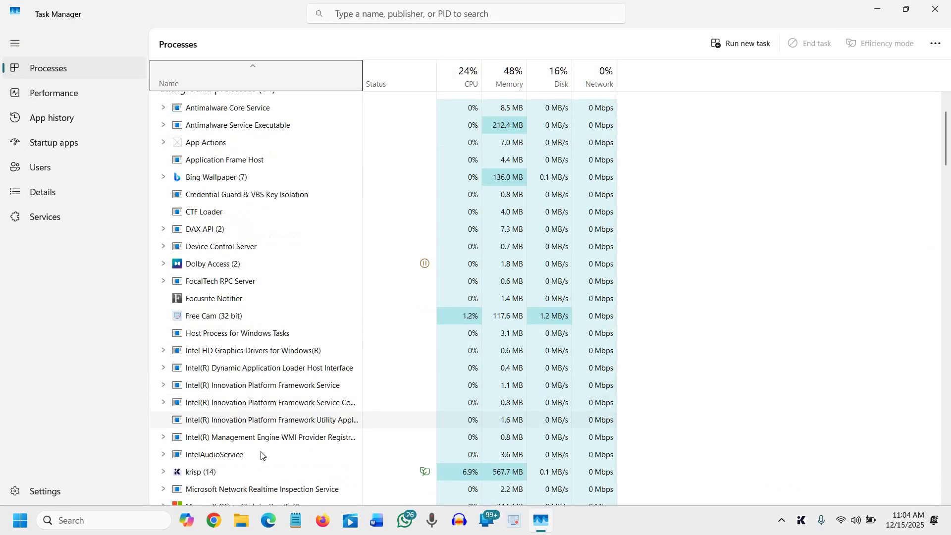
pyautogui.scroll(-3, 260, 460)
pyautogui.scroll(-3, 260, 460)
pyautogui.scroll(-2, 260, 459)
pyautogui.scroll(-3, 261, 459)
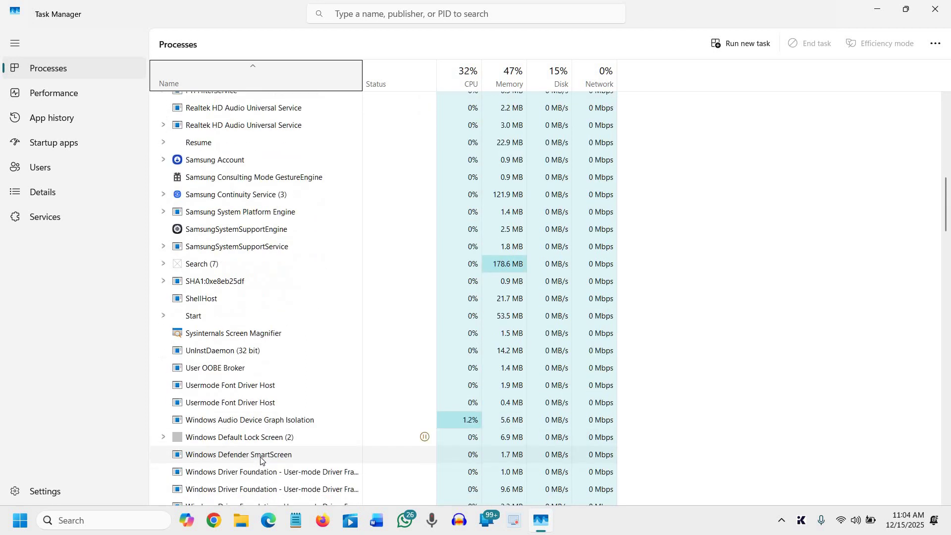
pyautogui.scroll(-1, 261, 461)
pyautogui.scroll(-1, 260, 460)
pyautogui.scroll(-1, 261, 459)
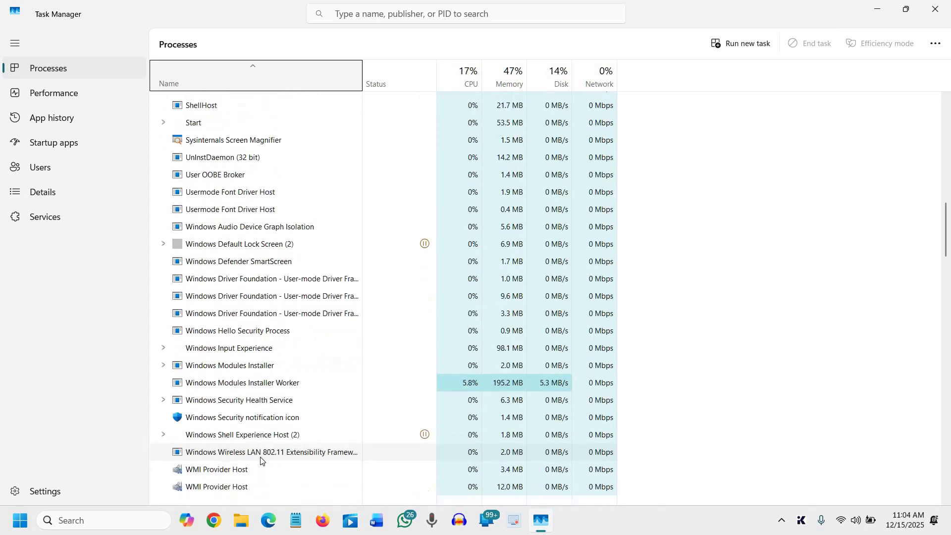
pyautogui.scroll(-1, 260, 459)
pyautogui.scroll(-1, 260, 459)
pyautogui.scroll(1, 260, 462)
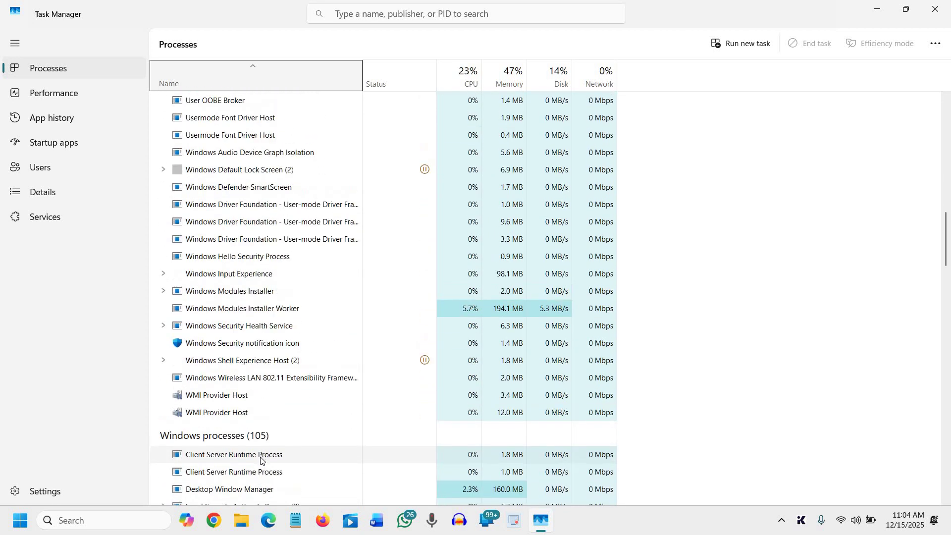
pyautogui.scroll(-1, 260, 460)
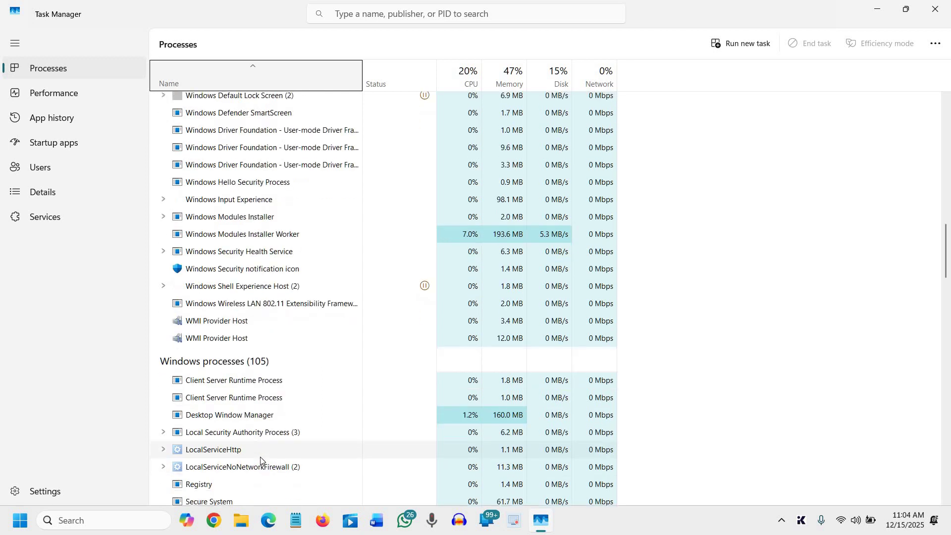
pyautogui.scroll(-2, 260, 461)
pyautogui.scroll(-1, 265, 403)
pyautogui.scroll(-1, 266, 417)
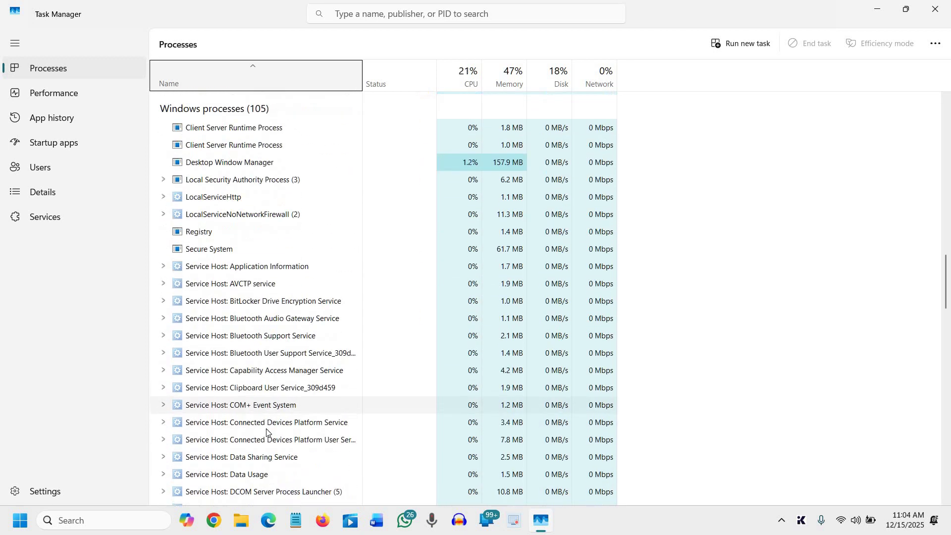
pyautogui.scroll(-2, 264, 439)
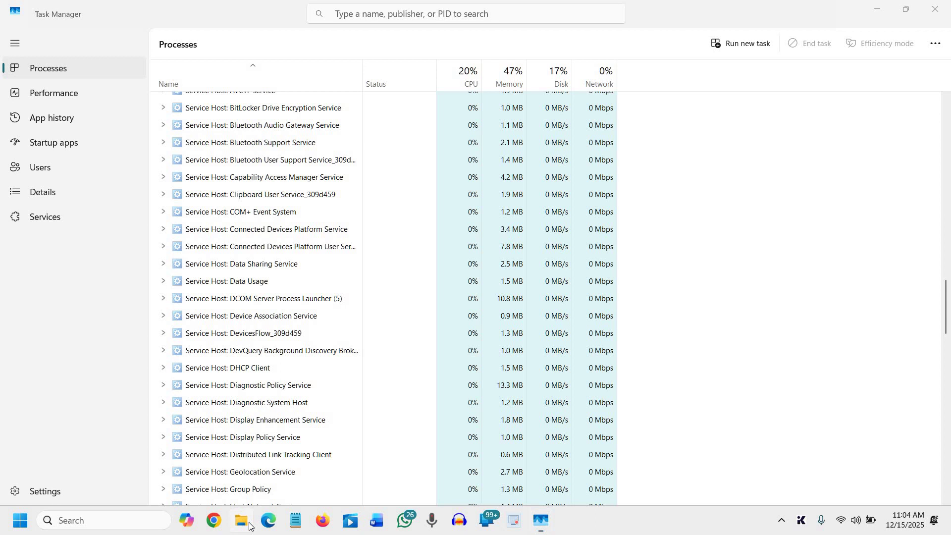
# Briefly open File Explorer, restart Windows Explorer in Task Manager, and close Task Manager
pyautogui.click(243, 521)
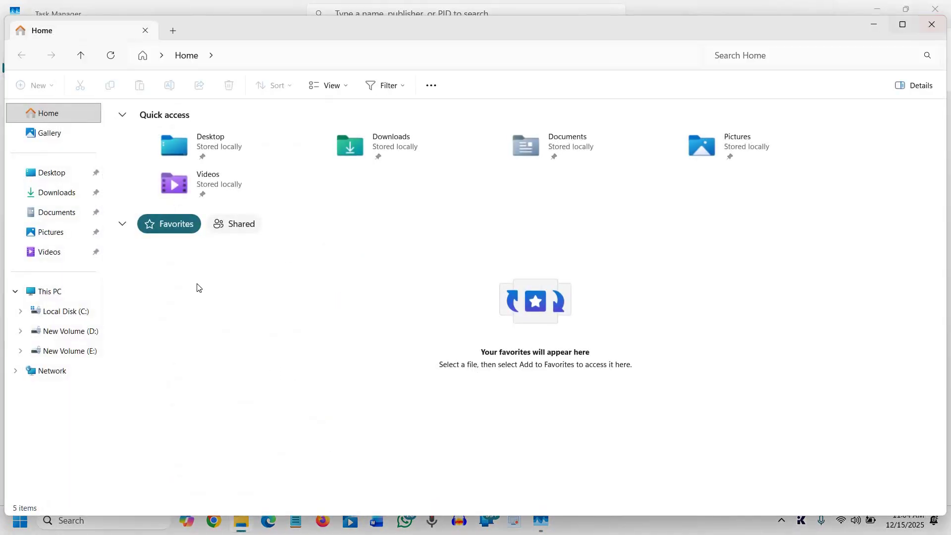
pyautogui.hotkey('alt', 'F4')
pyautogui.scroll(2, 192, 338)
pyautogui.scroll(1, 193, 338)
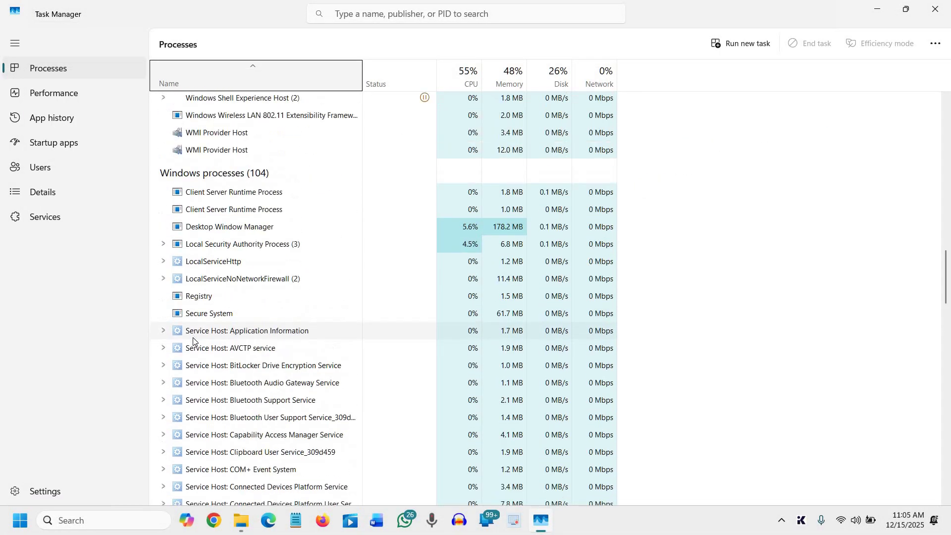
pyautogui.scroll(2, 193, 337)
pyautogui.scroll(1, 193, 340)
pyautogui.scroll(2, 193, 340)
pyautogui.scroll(2, 193, 341)
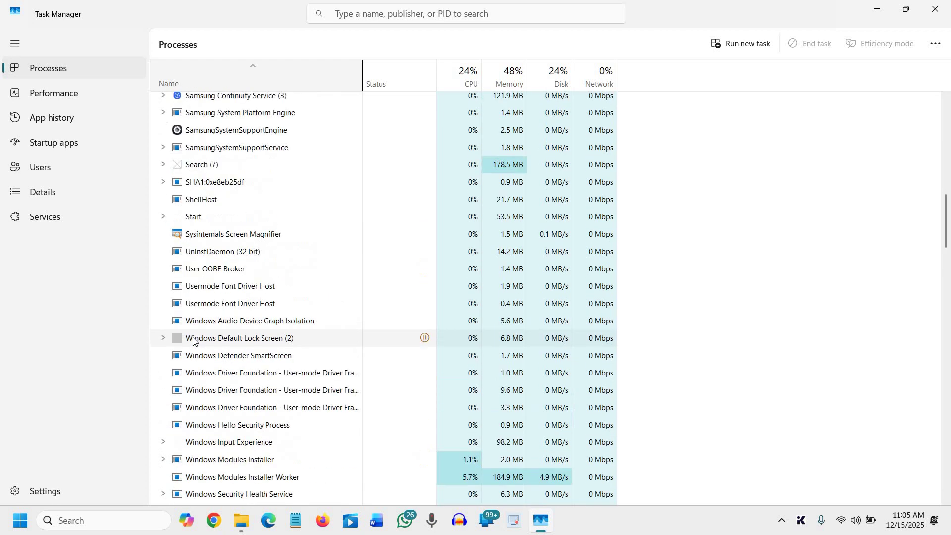
pyautogui.scroll(3, 194, 341)
pyautogui.scroll(2, 193, 342)
pyautogui.scroll(1, 193, 339)
pyautogui.scroll(3, 193, 338)
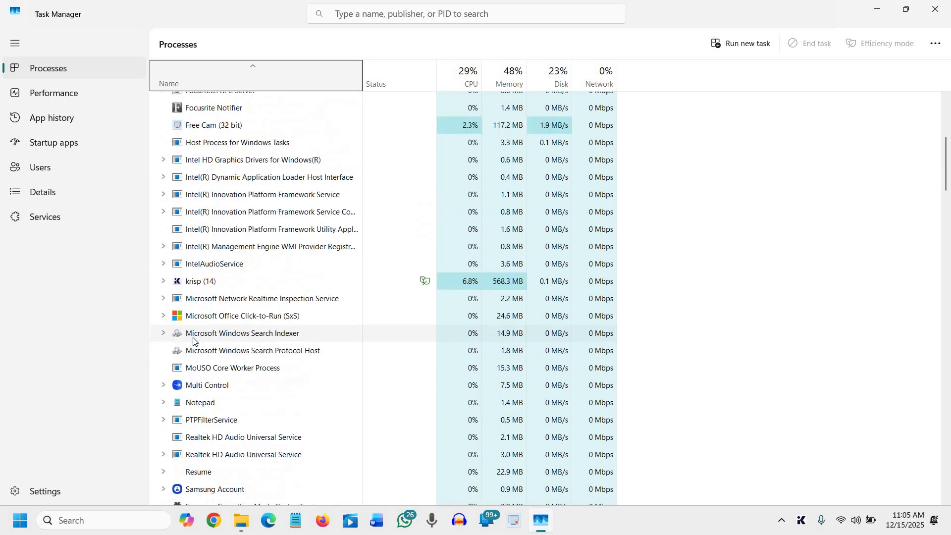
pyautogui.scroll(3, 193, 338)
pyautogui.scroll(2, 193, 337)
pyautogui.scroll(1, 271, 265)
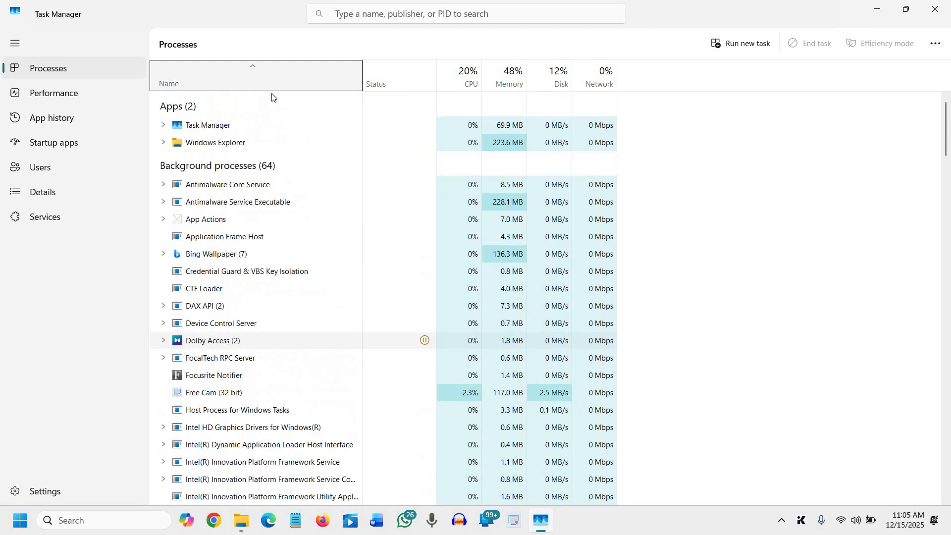
pyautogui.rightClick(221, 145)
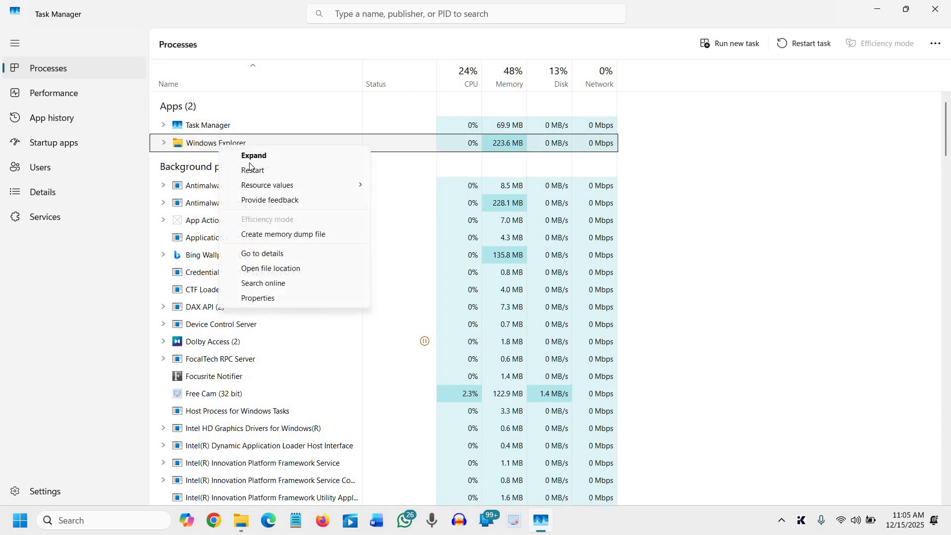
pyautogui.click(253, 170)
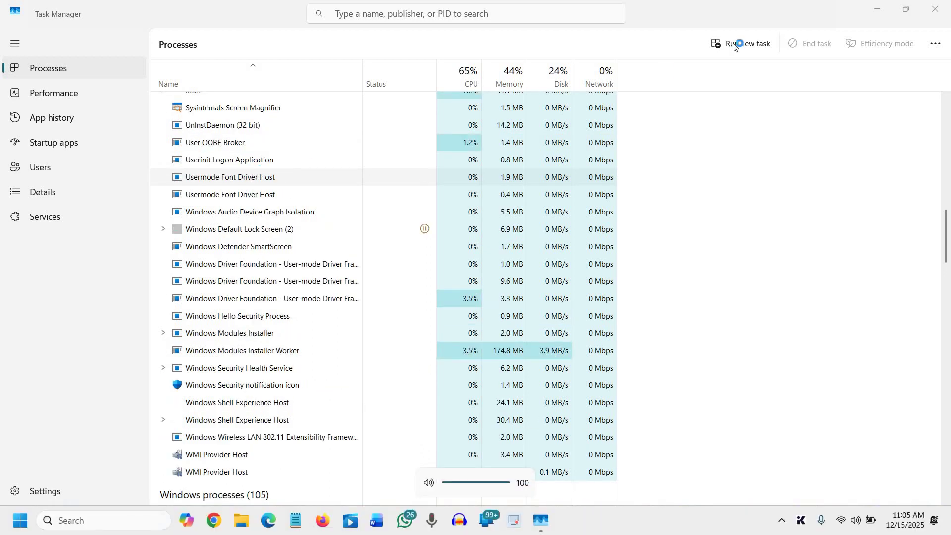
pyautogui.click(934, 8)
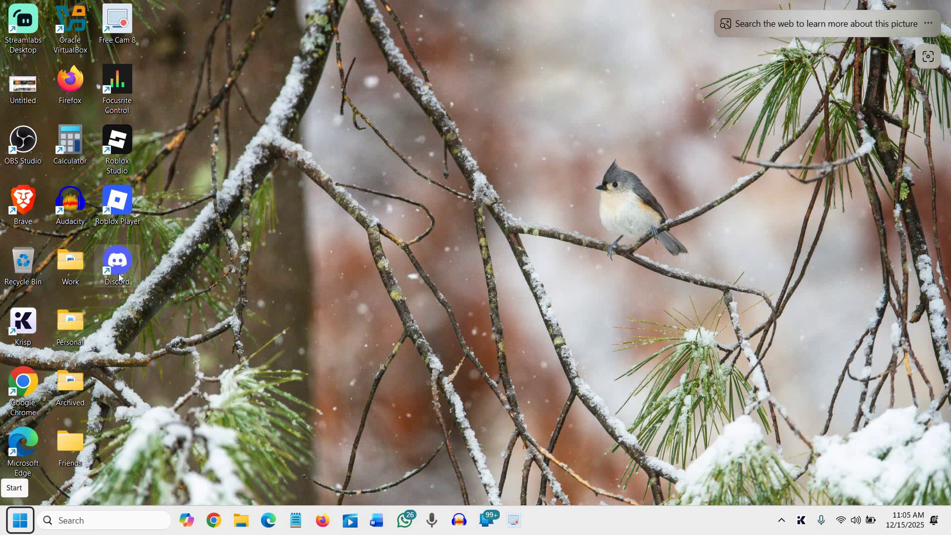
pyautogui.rightClick(119, 277)
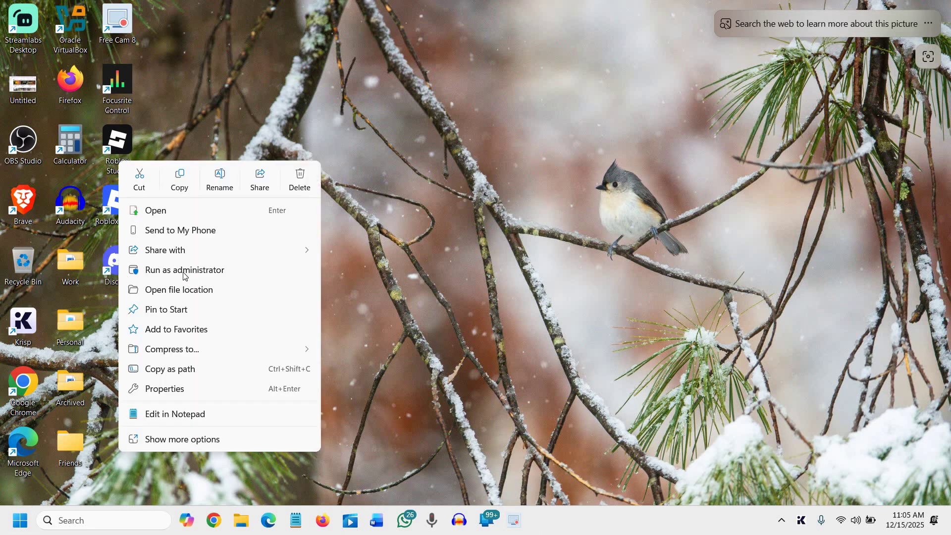
pyautogui.click(405, 284)
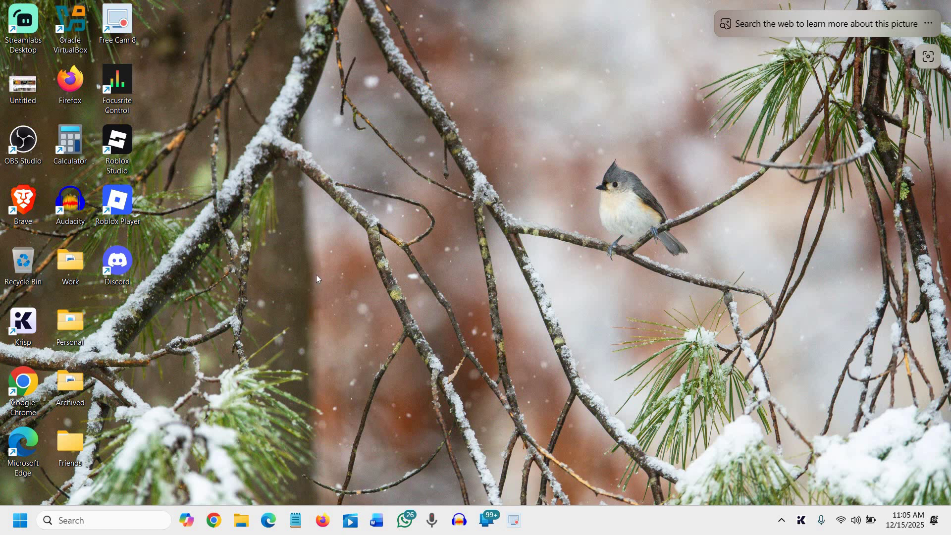
# Run %appdata% from the Win+R box to open the Roaming folder
pyautogui.press('super+r')
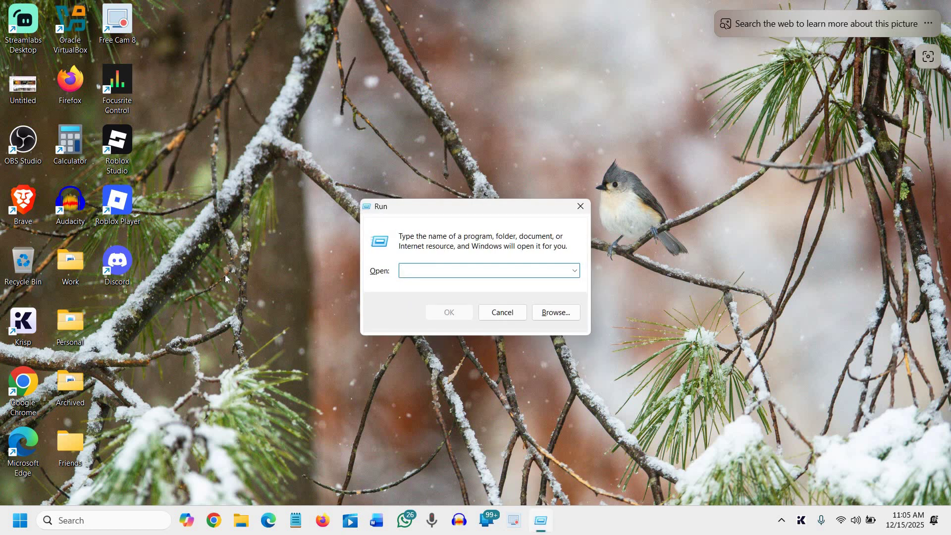
pyautogui.click(26, 482)
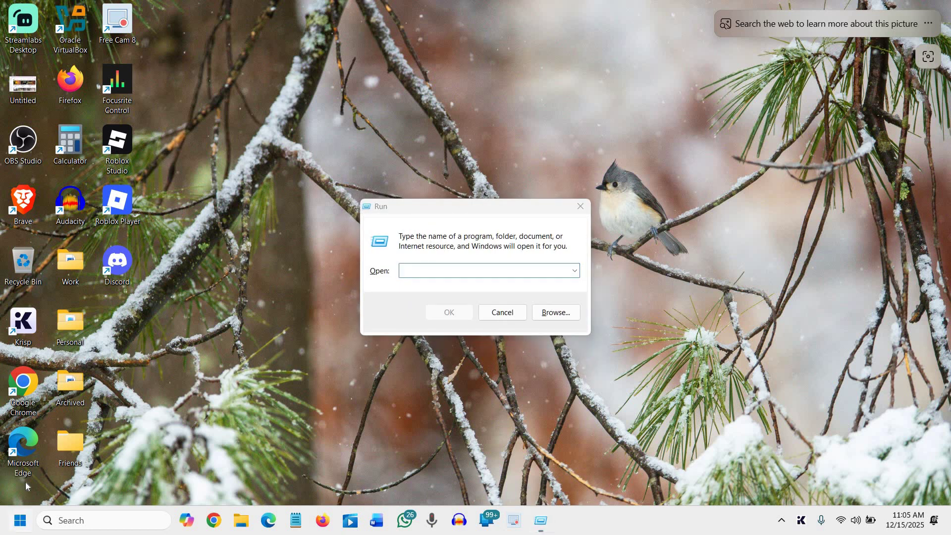
pyautogui.press('super+x')
pyautogui.click(412, 271)
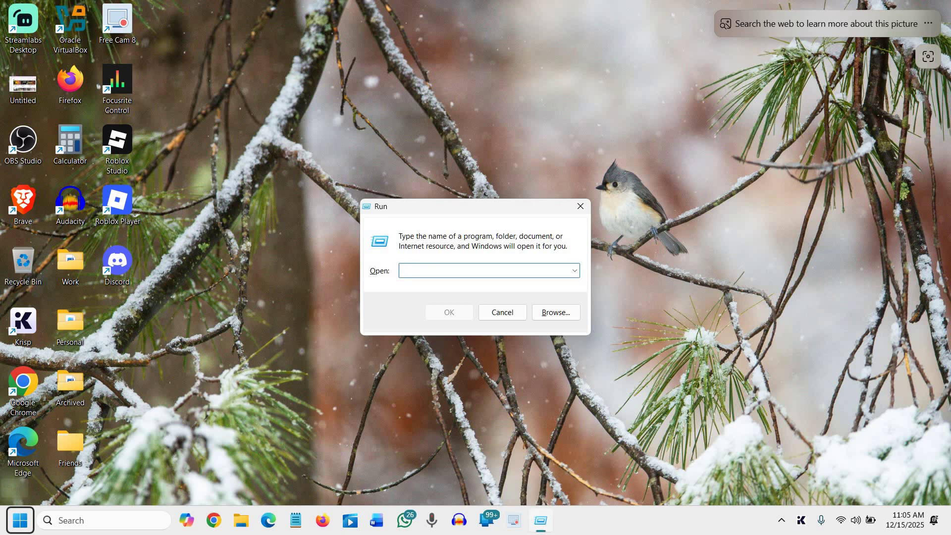
pyautogui.write('%appda')
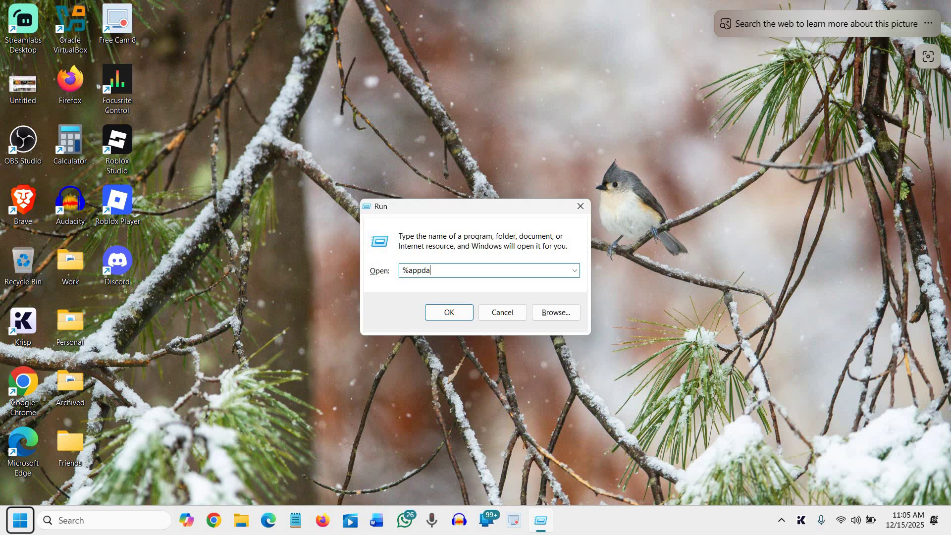
pyautogui.write('ta%')
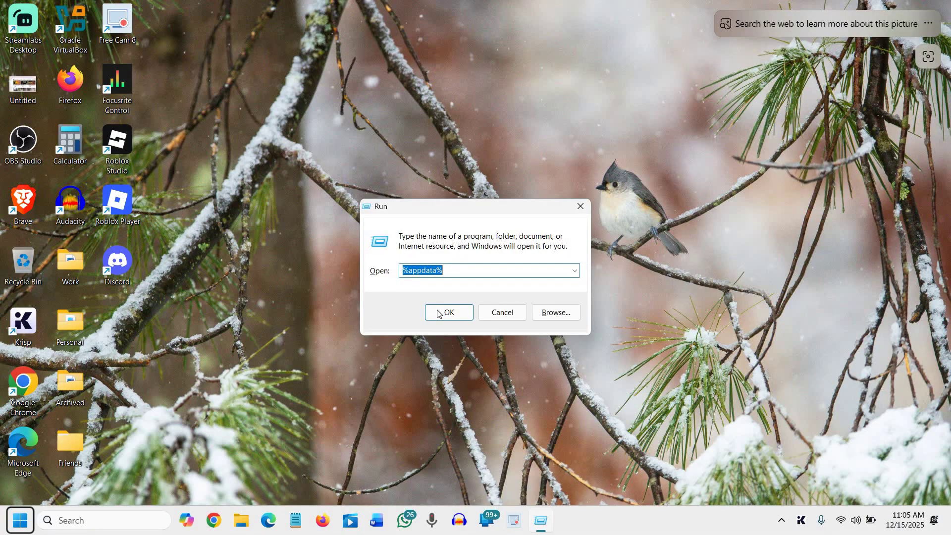
pyautogui.click(431, 312)
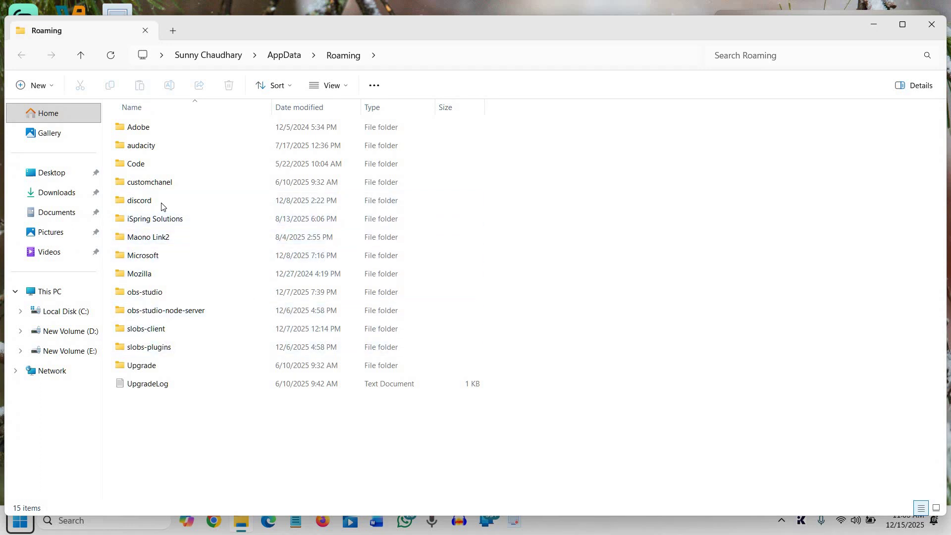
pyautogui.moveTo(139, 200)
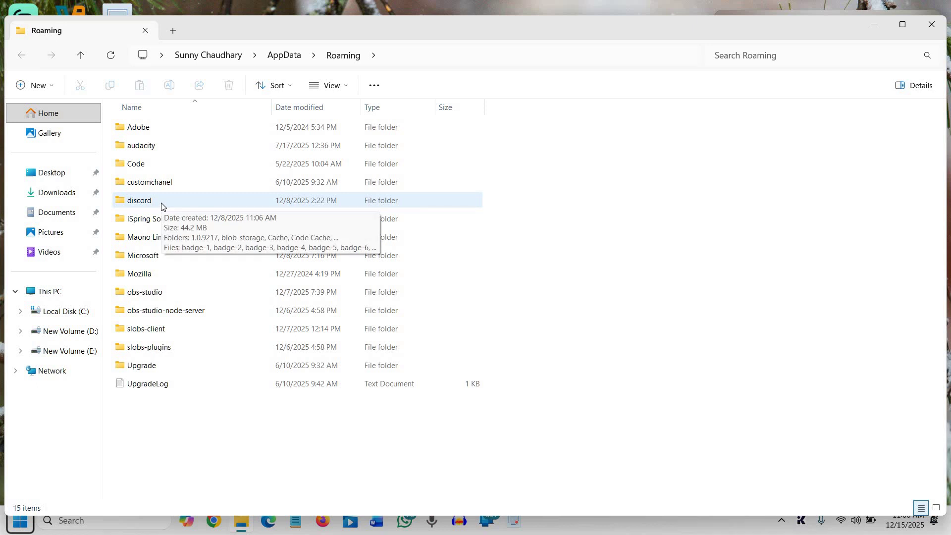
# Check the discord folder's context menu, then close the Roaming Explorer window
pyautogui.rightClick(161, 207)
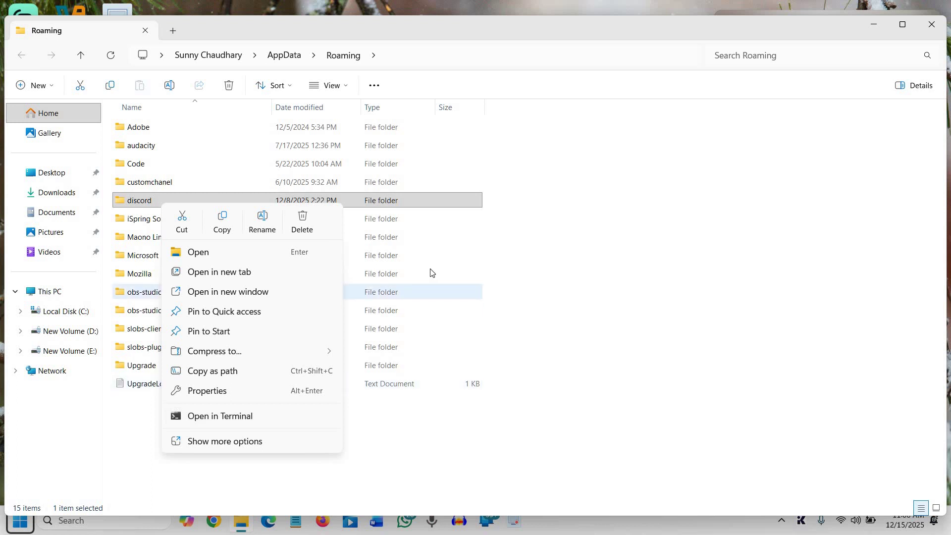
pyautogui.press('Escape')
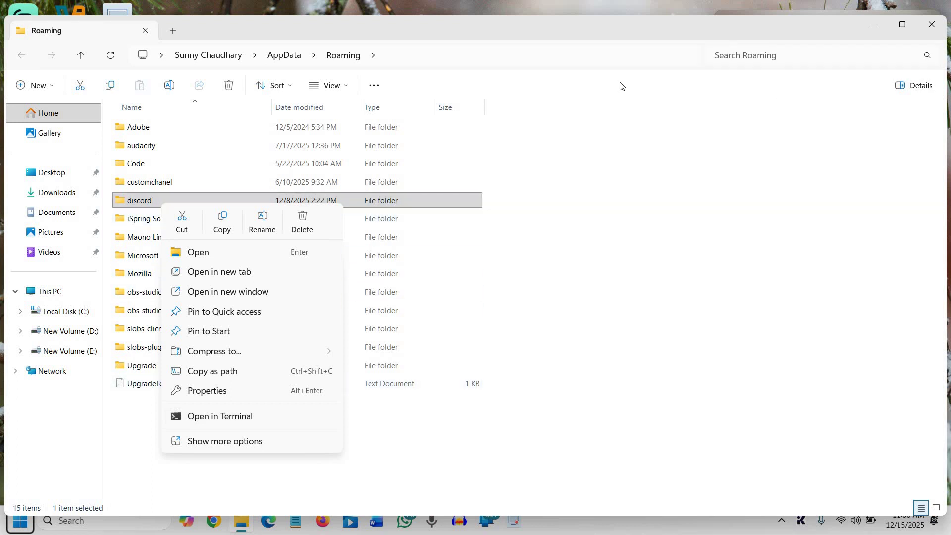
pyautogui.click(426, 203)
pyautogui.press('super+d')
# Run %localappdata% from the Win+R box to open the AppData Local folder
pyautogui.press('super+r')
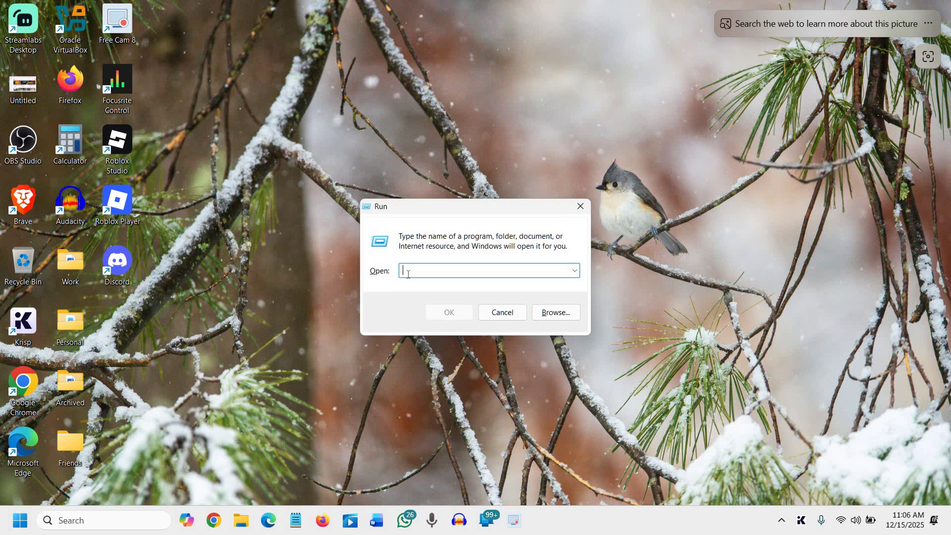
pyautogui.write('%')
pyautogui.write('aa')
pyautogui.write('al')
pyautogui.write('ocalapp')
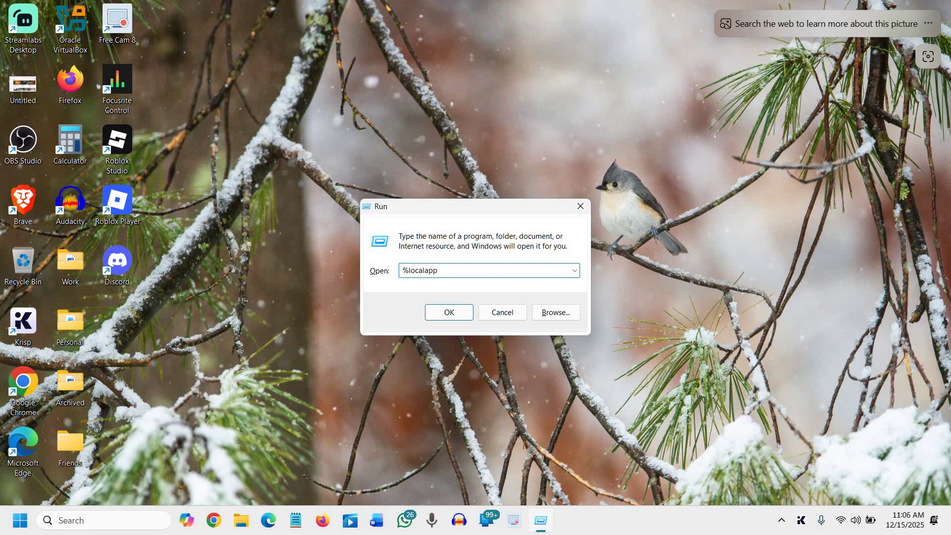
pyautogui.write('data%')
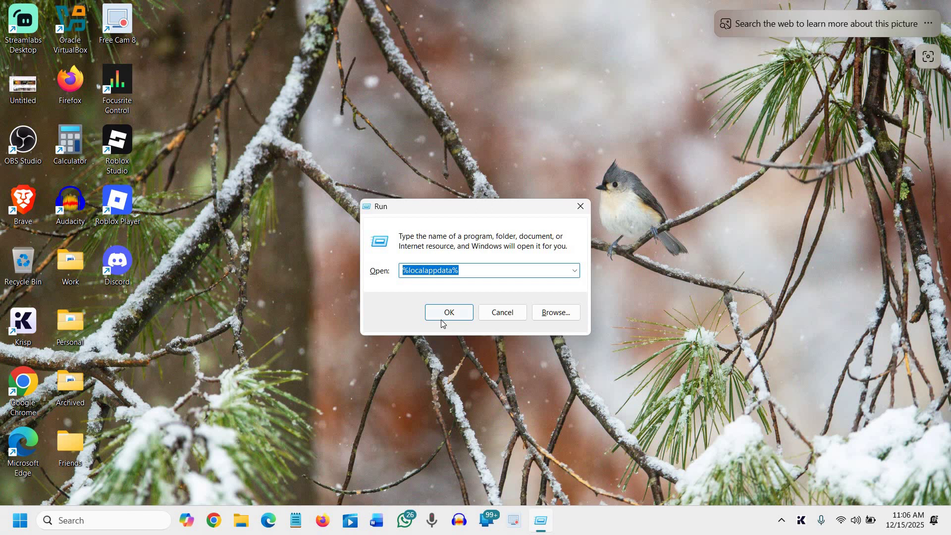
pyautogui.click(441, 319)
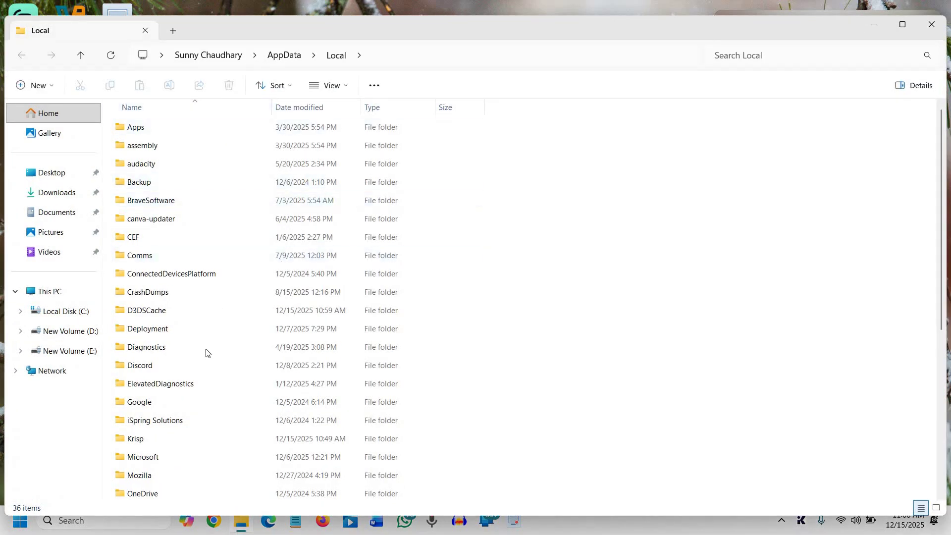
# Delete the Discord folder from AppData Local and close the Explorer window
pyautogui.click(140, 373)
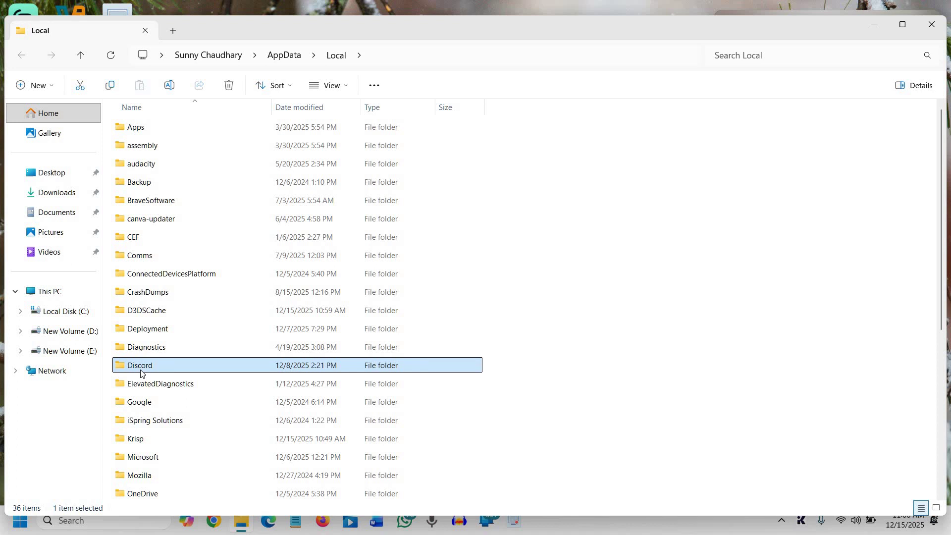
pyautogui.rightClick(151, 362)
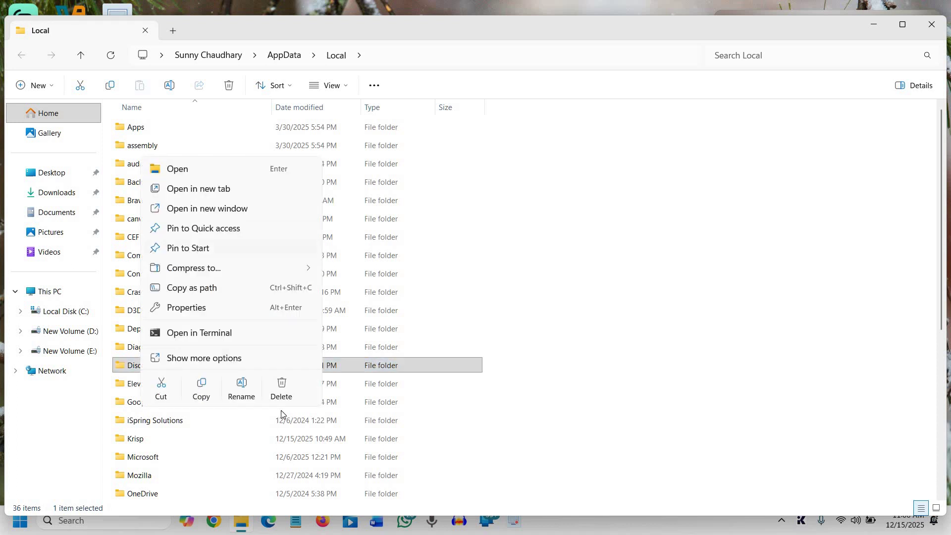
pyautogui.click(284, 394)
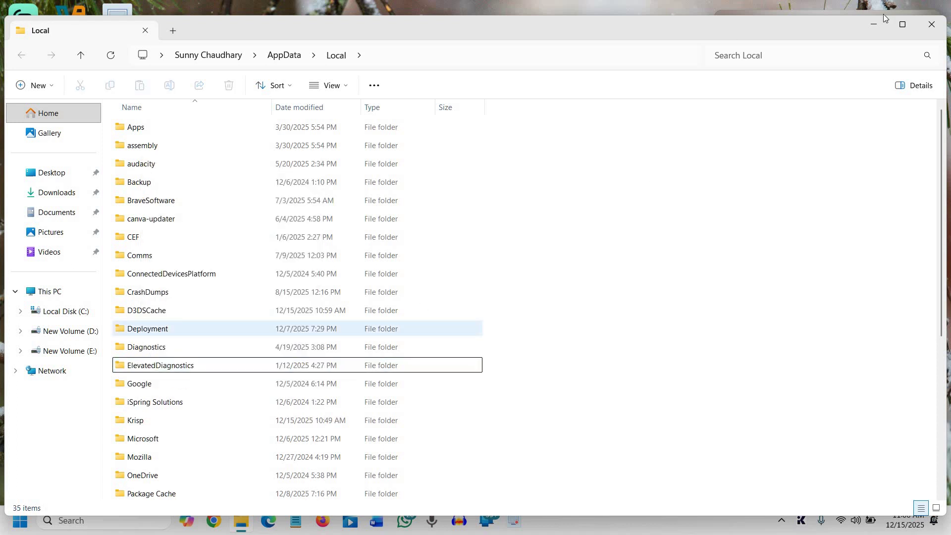
pyautogui.click(930, 26)
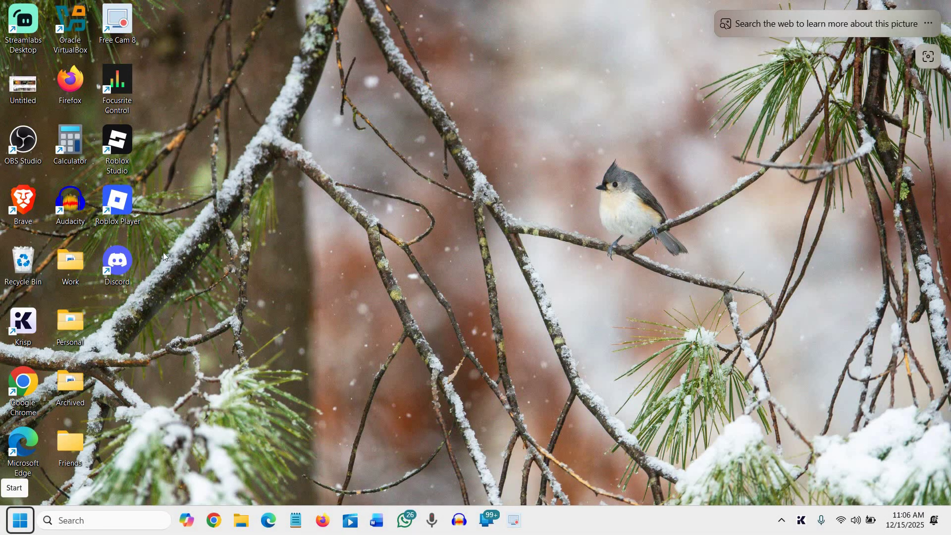
# Launch the Discord desktop shortcut as administrator
pyautogui.rightClick(125, 268)
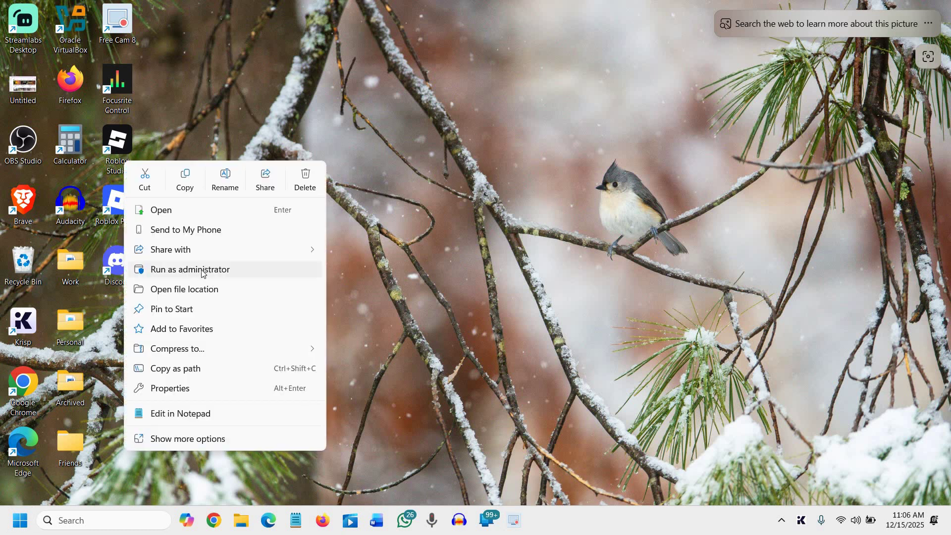
pyautogui.click(447, 253)
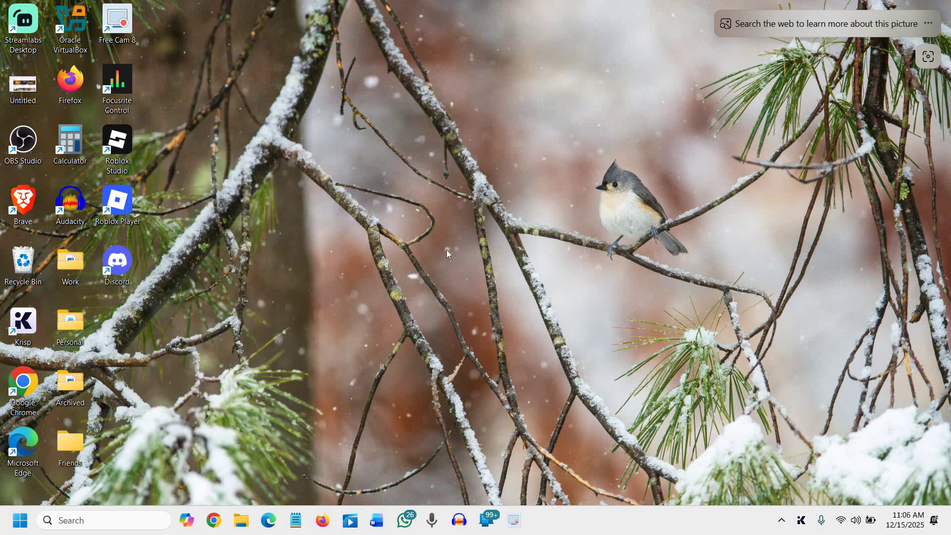
pyautogui.press('super')
# Open Settings from the Start quick menu, check Windows Update, then close Settings
pyautogui.rightClick(20, 520)
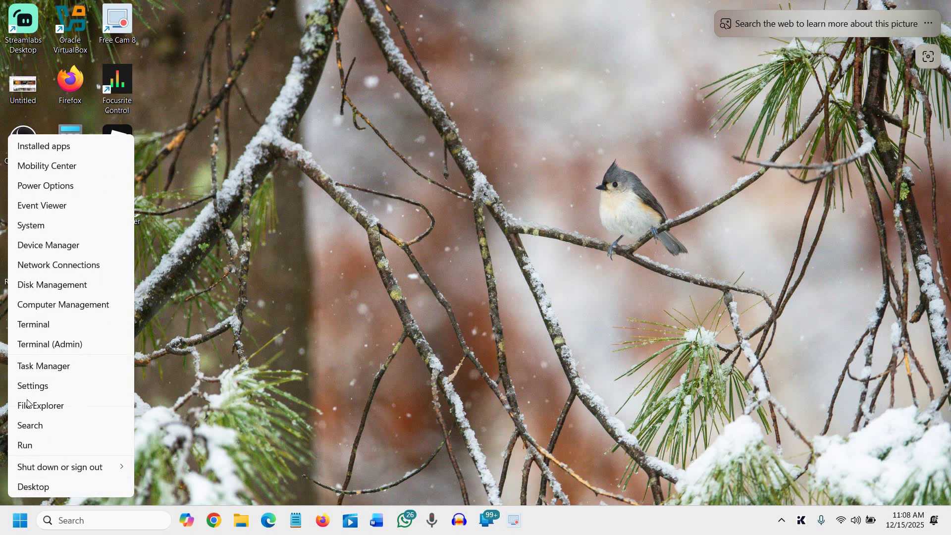
pyautogui.click(119, 278)
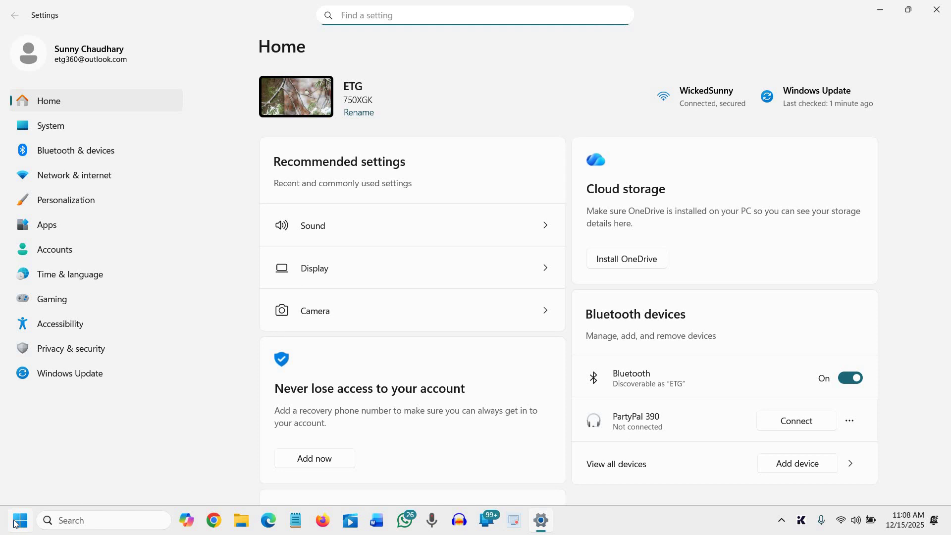
pyautogui.rightClick(15, 524)
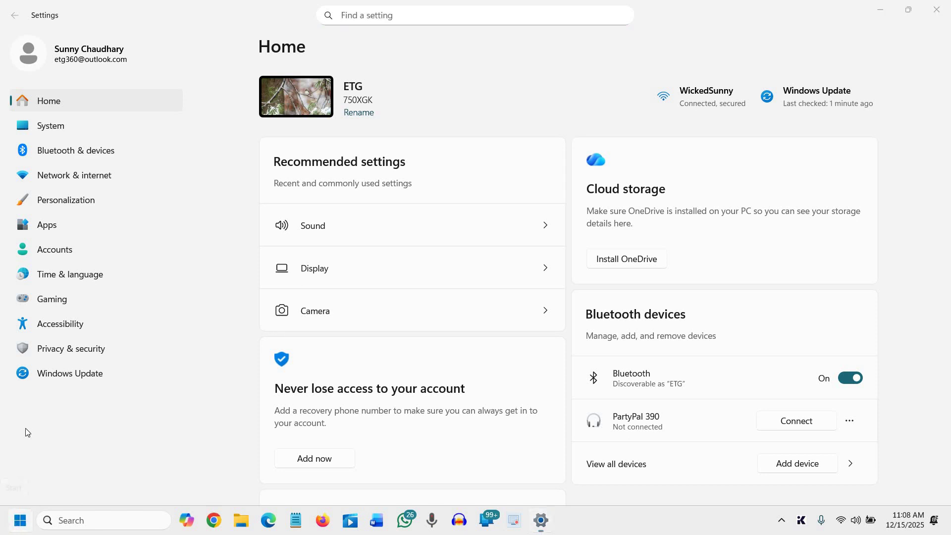
pyautogui.click(71, 386)
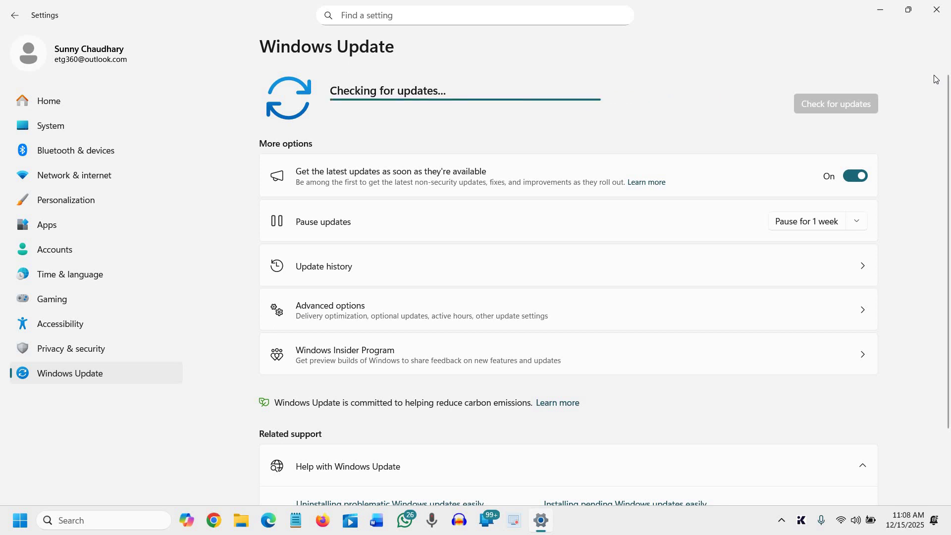
pyautogui.click(936, 10)
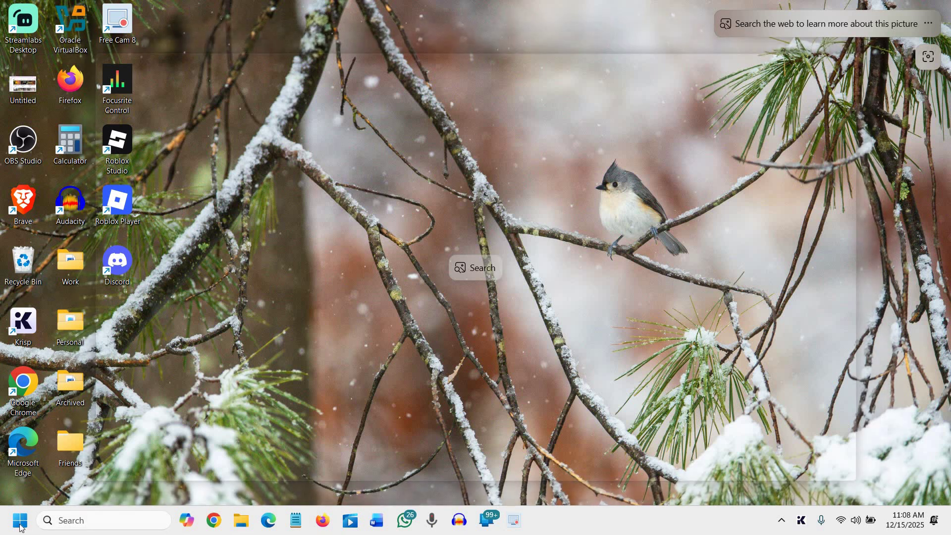
# Reopen Settings, filter Installed apps with the search term 'd', then close Settings
pyautogui.rightClick(19, 527)
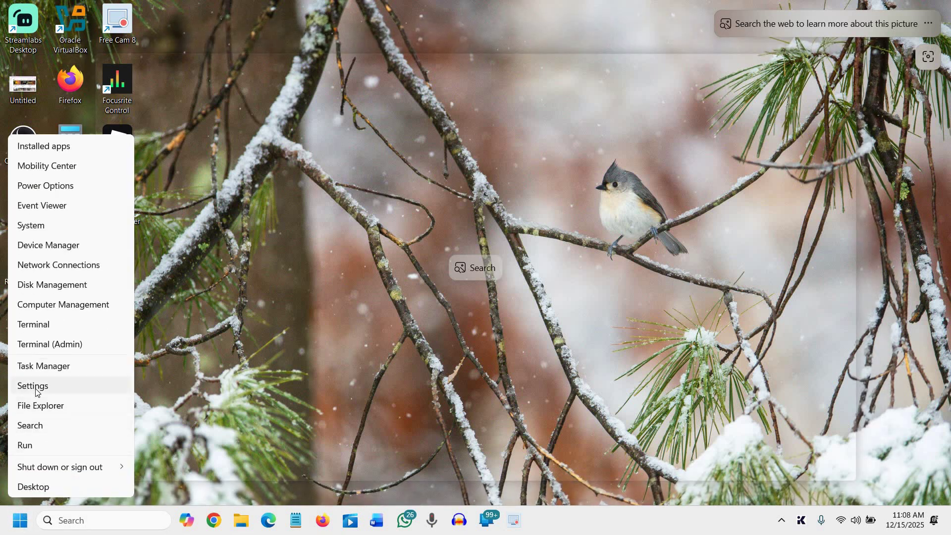
pyautogui.press('Return')
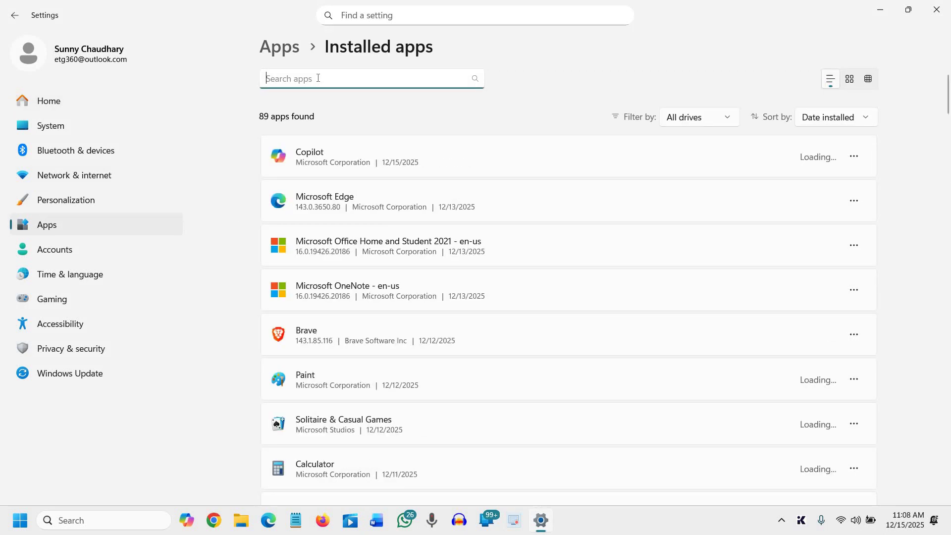
pyautogui.write('d')
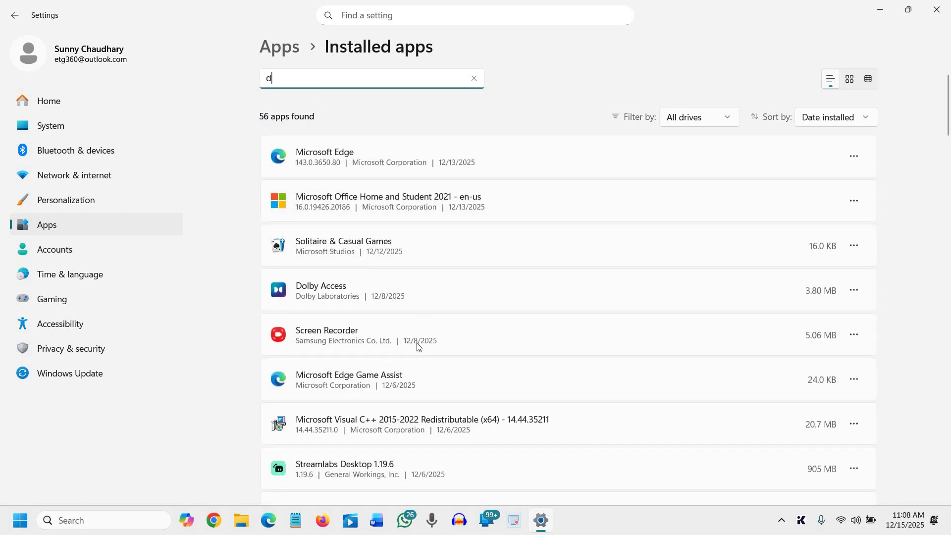
pyautogui.scroll(-2, 418, 355)
pyautogui.scroll(-1, 417, 360)
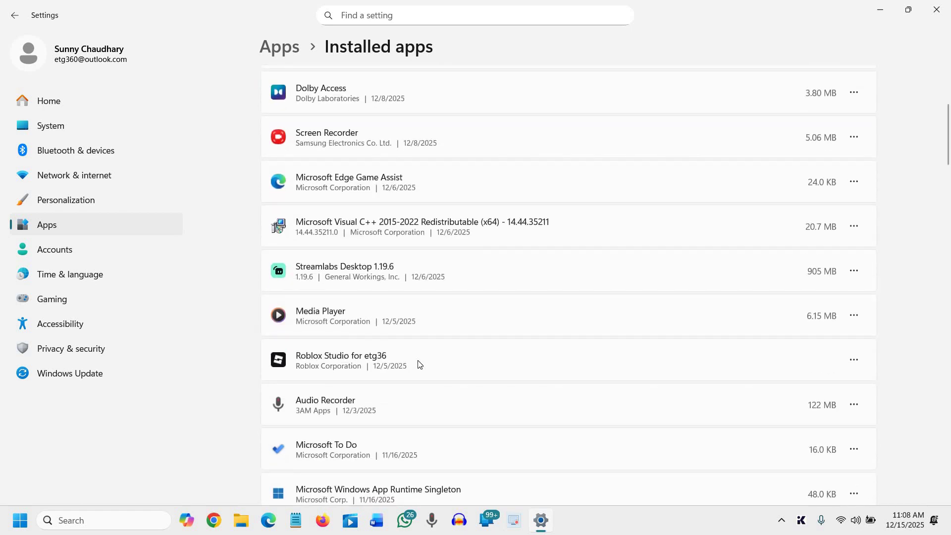
pyautogui.scroll(-1, 417, 364)
pyautogui.scroll(-2, 418, 365)
pyautogui.scroll(-1, 418, 364)
pyautogui.scroll(-3, 418, 365)
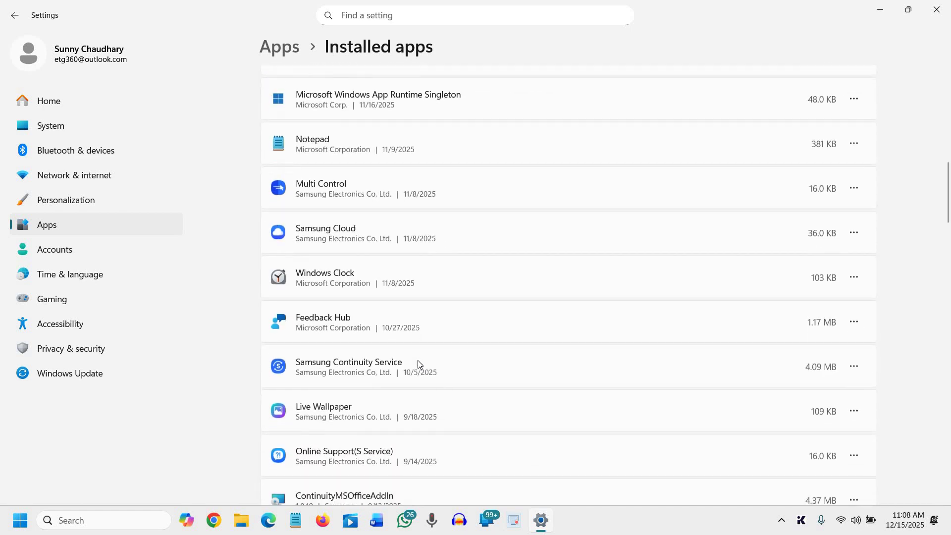
pyautogui.scroll(-2, 418, 364)
pyautogui.scroll(-4, 418, 365)
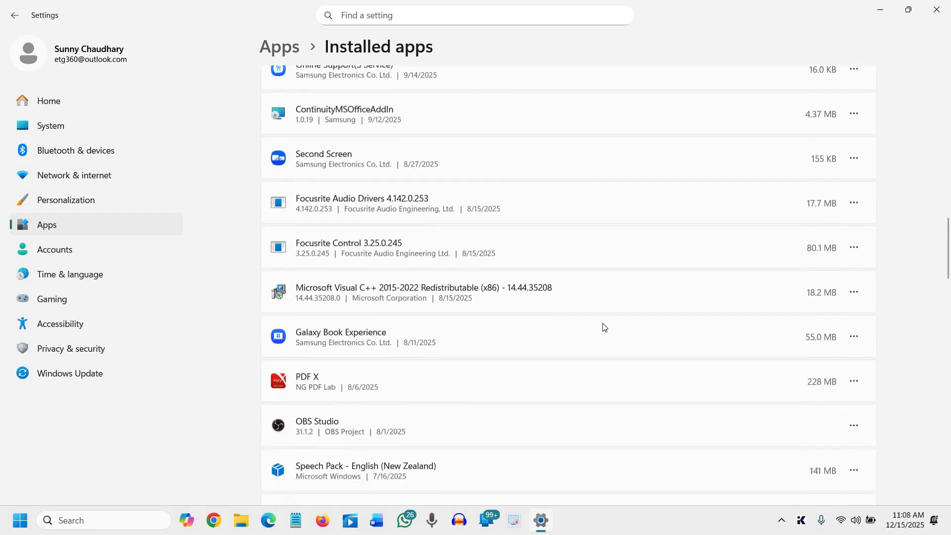
pyautogui.click(943, 23)
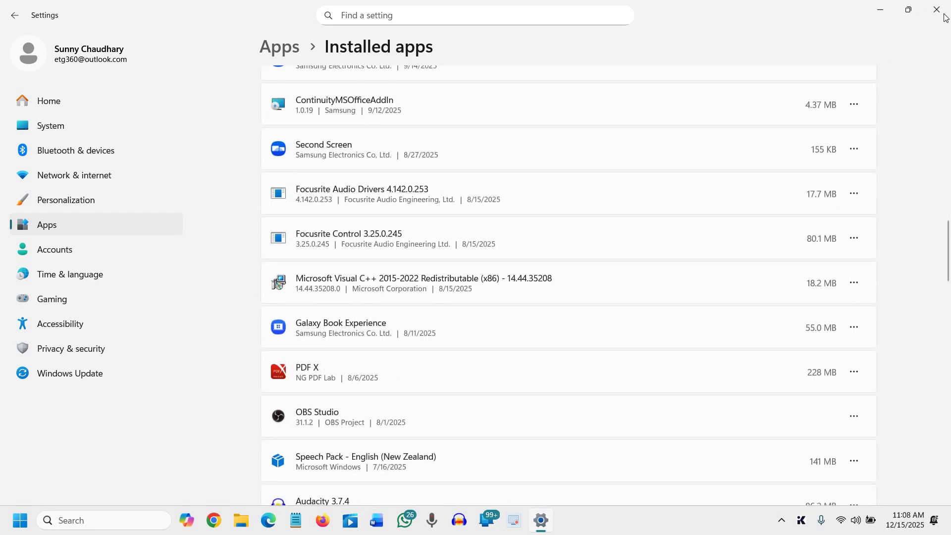